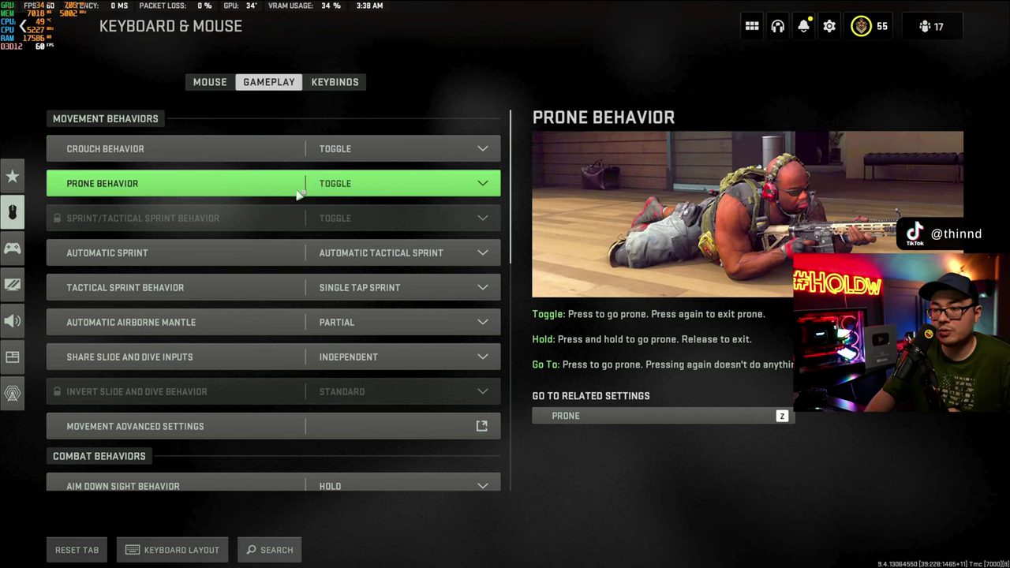
# - Scroll down the gameplay settings and open the Movement Advanced Settings page
pyautogui.scroll(-1, 396, 193)
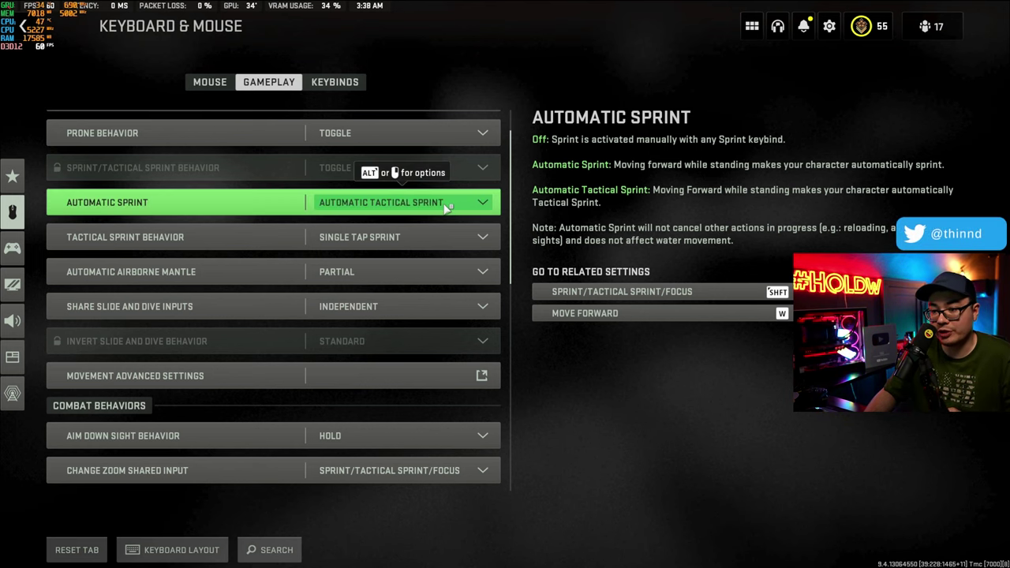
pyautogui.scroll(-1, 190, 229)
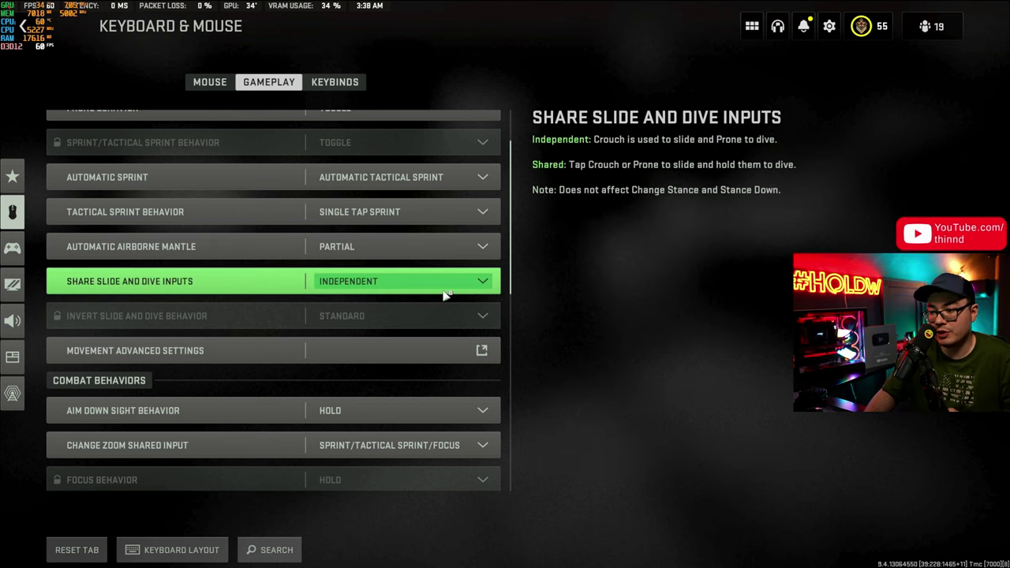
pyautogui.scroll(-2, 446, 295)
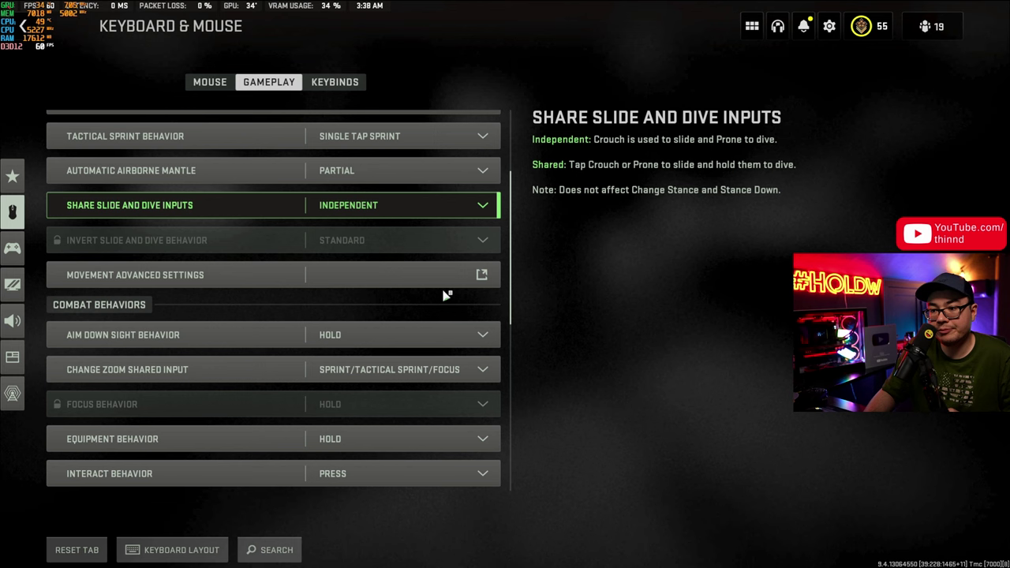
pyautogui.click(387, 276)
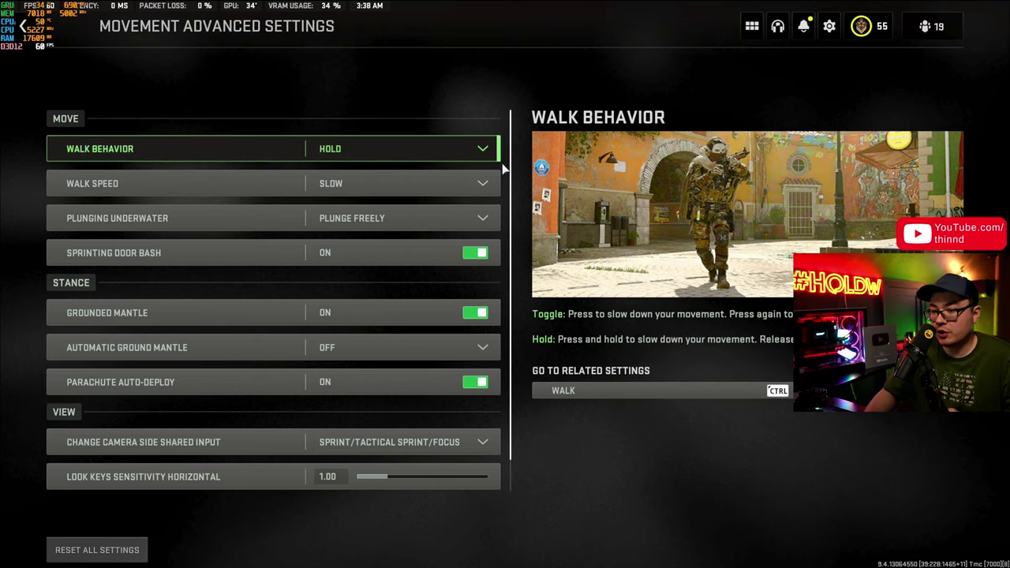
# - Look through the advanced movement settings, then return to the gameplay settings list
pyautogui.scroll(-1, 482, 237)
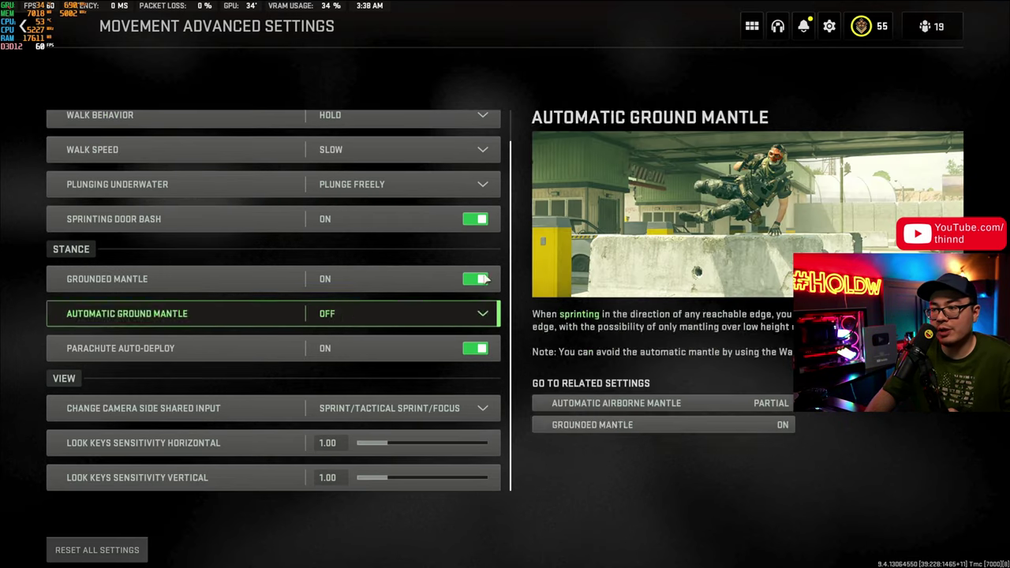
pyautogui.scroll(1, 486, 276)
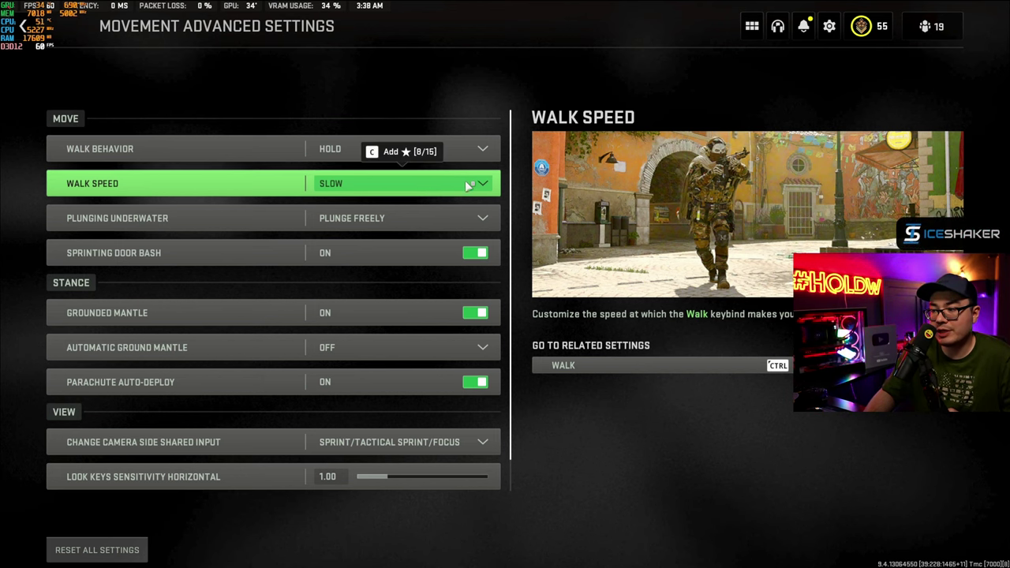
pyautogui.scroll(-1, 465, 189)
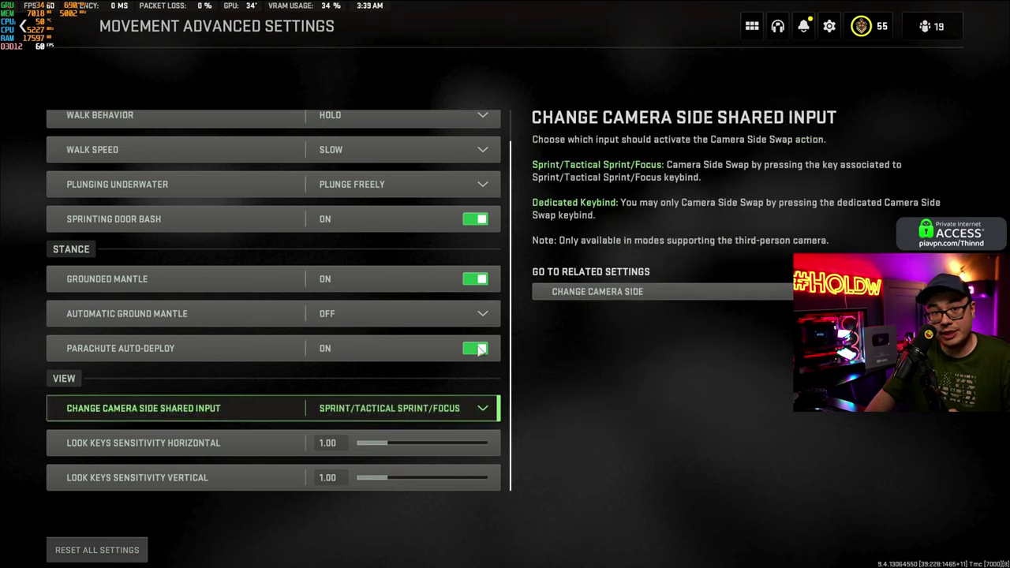
pyautogui.press('Escape')
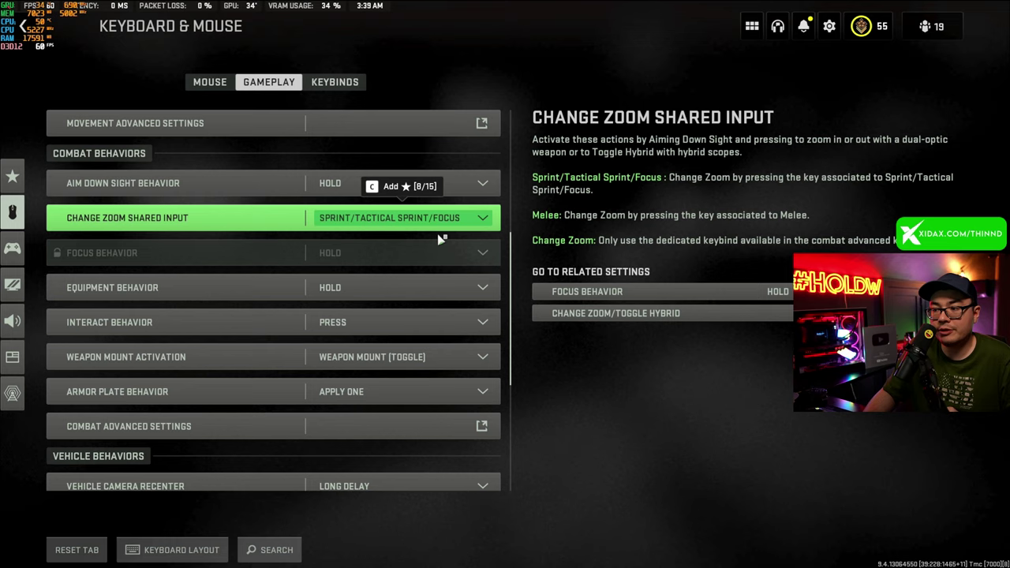
# - Change Armor Plate Behavior from Apply One to Apply All and open Combat Advanced Settings
pyautogui.scroll(-1, 440, 238)
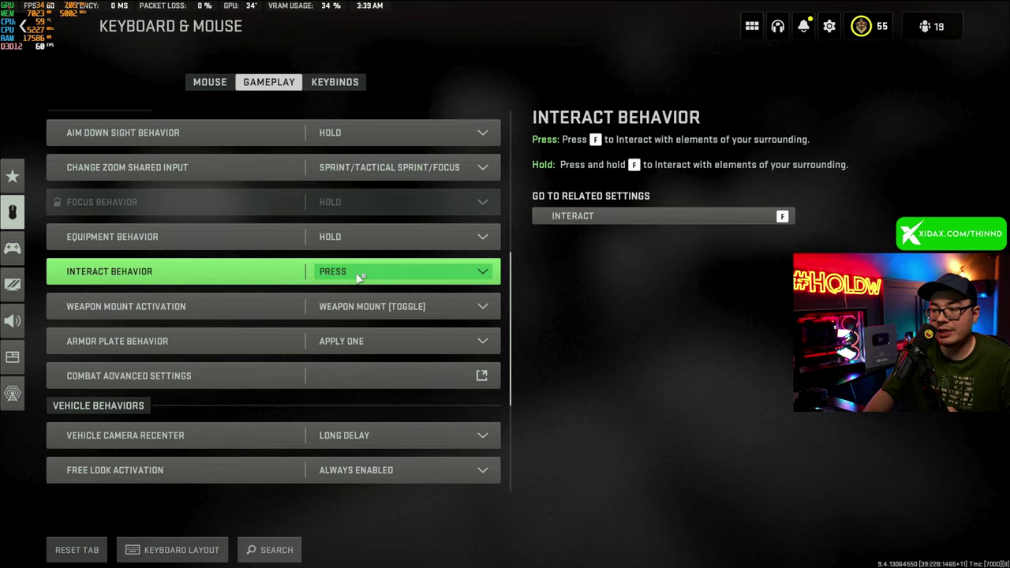
pyautogui.scroll(-1, 356, 277)
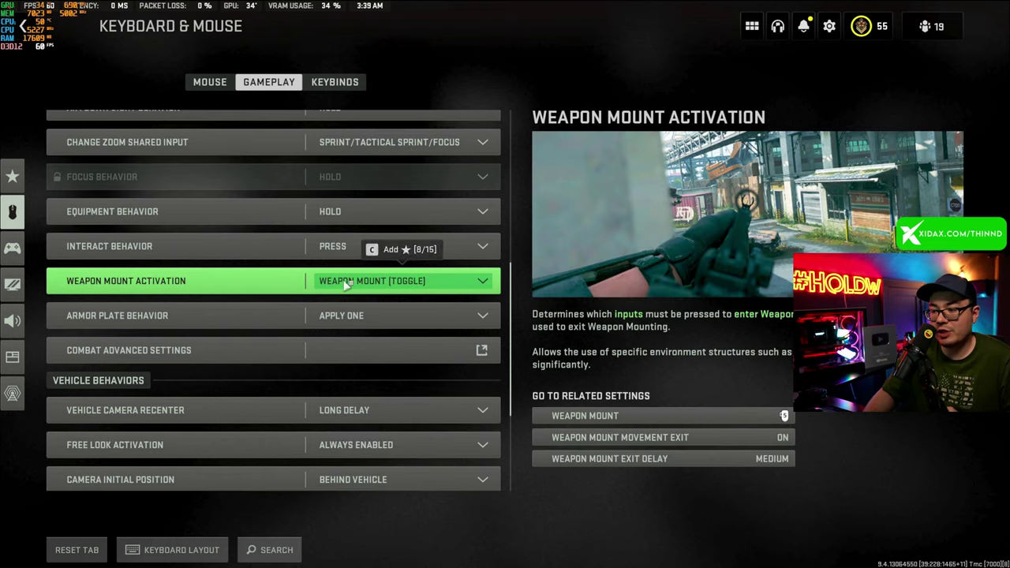
pyautogui.scroll(-1, 394, 287)
pyautogui.click(396, 289)
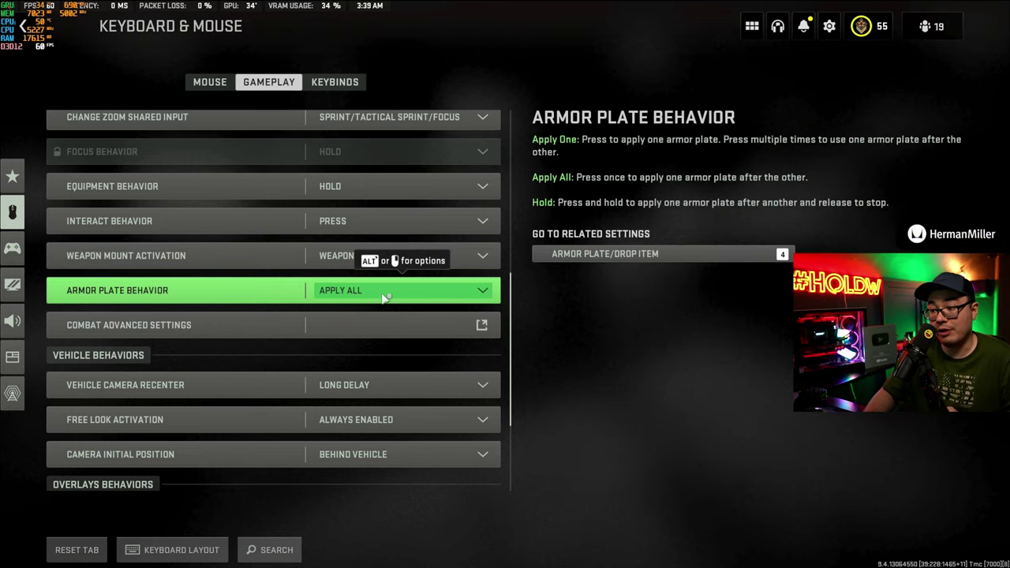
pyautogui.click(379, 325)
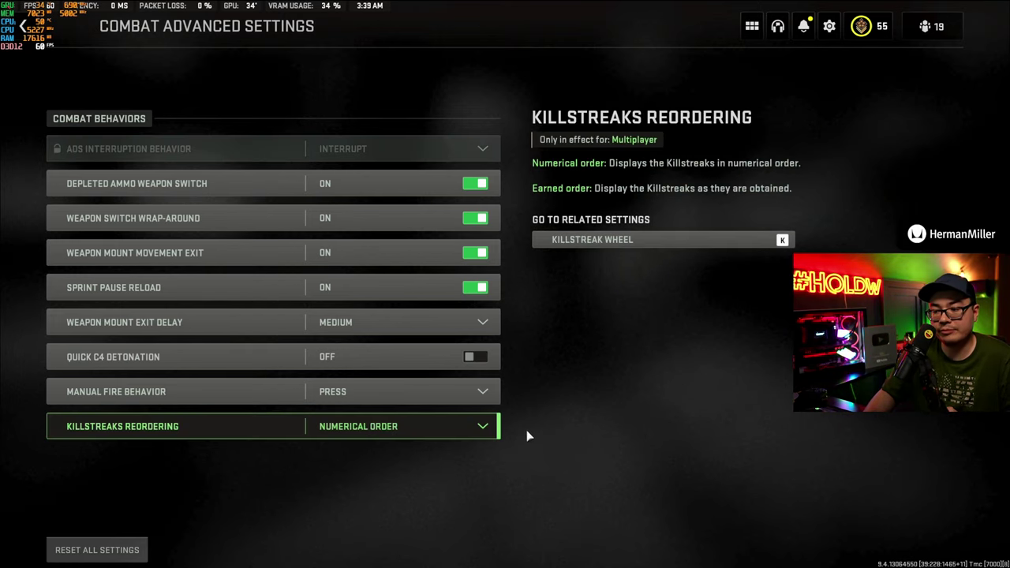
pyautogui.press('Down')
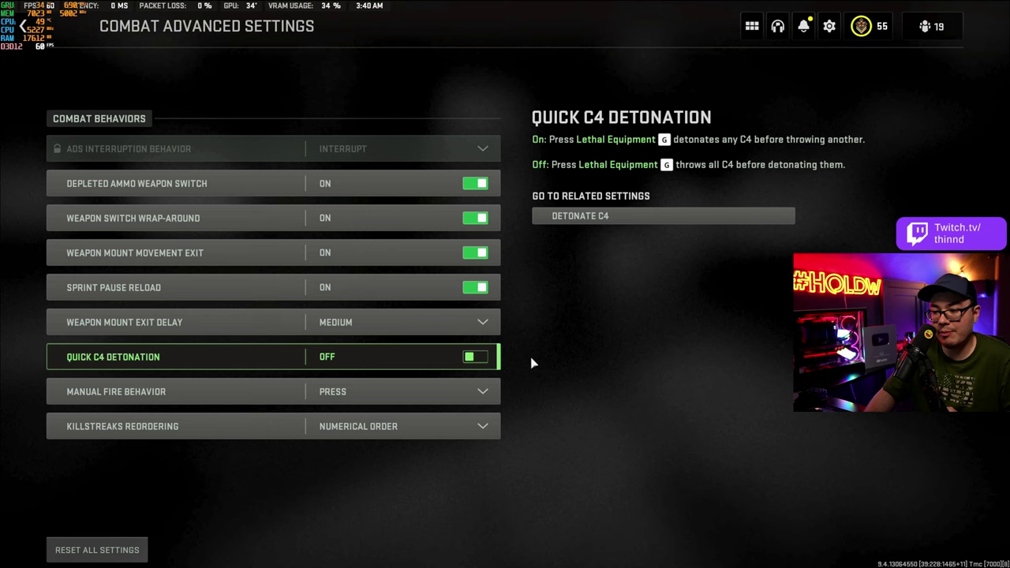
pyautogui.press('Escape')
# - Expand Mode Specific Overlays to show the backpack, scoreboard and map overlay options
pyautogui.scroll(-1, 260, 263)
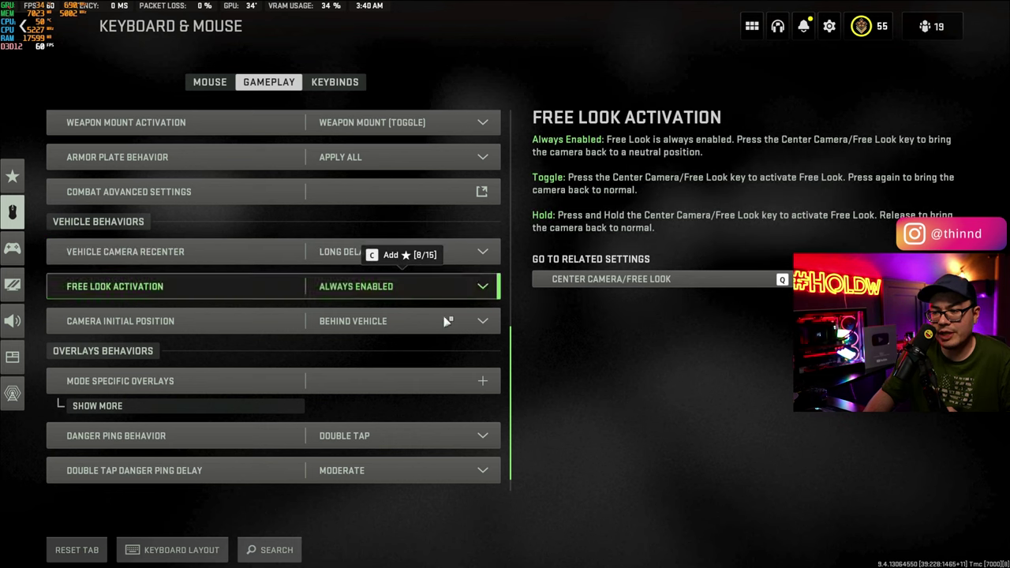
pyautogui.scroll(-1, 426, 338)
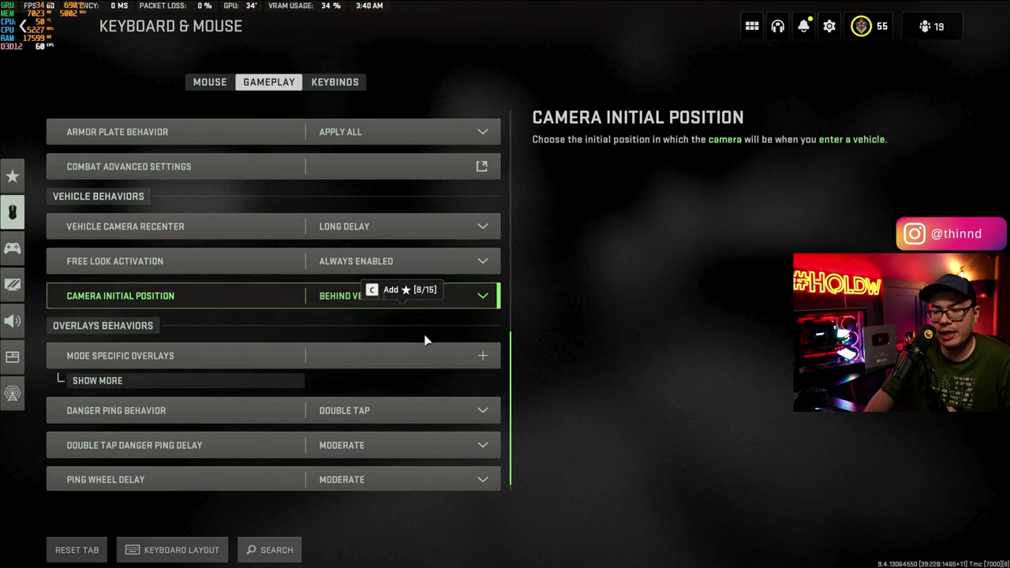
pyautogui.click(170, 385)
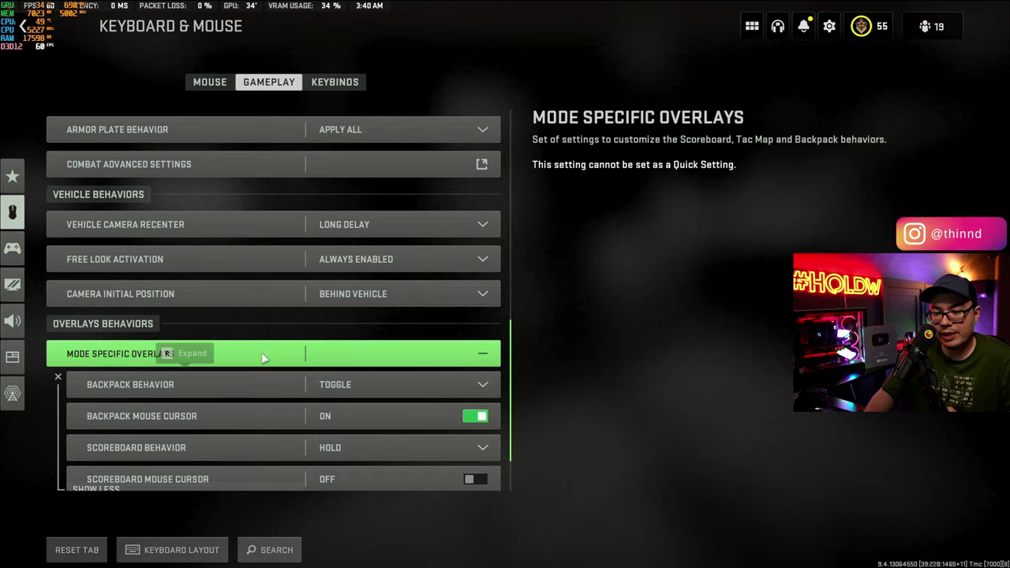
# - Scroll through the overlay options, then switch to the Keybinds tab
pyautogui.scroll(-3, 491, 317)
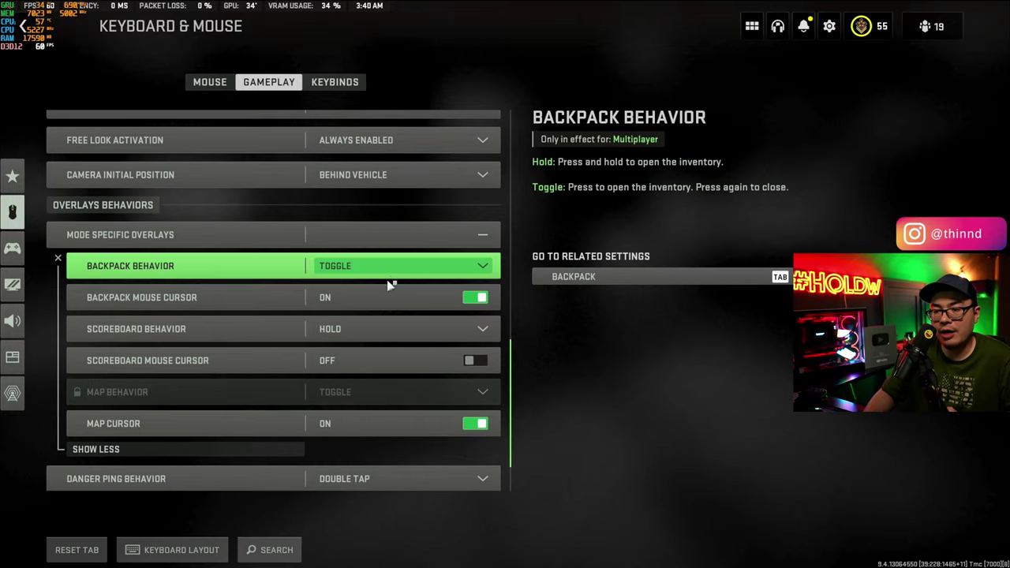
pyautogui.scroll(-1, 388, 285)
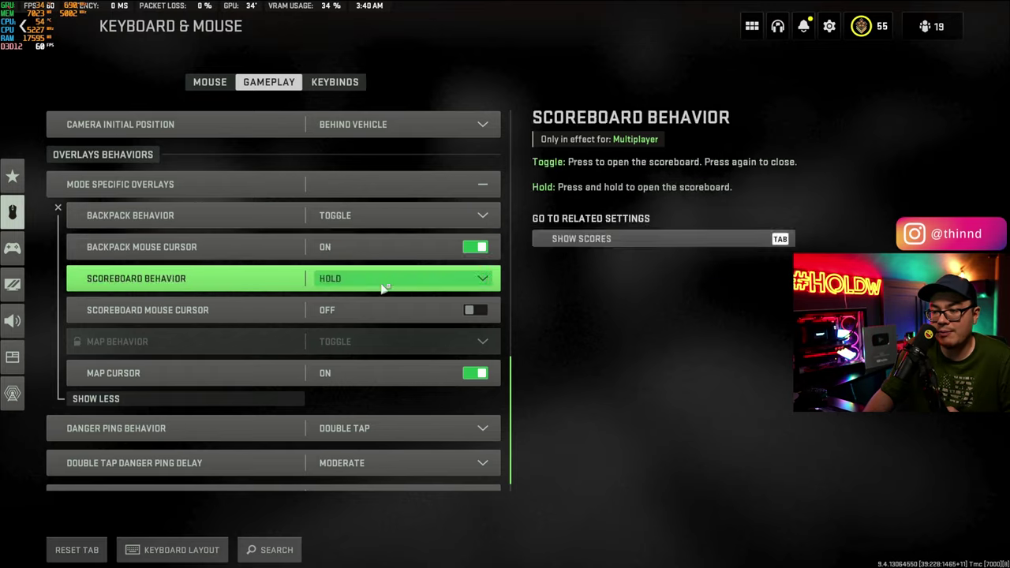
pyautogui.scroll(-1, 362, 271)
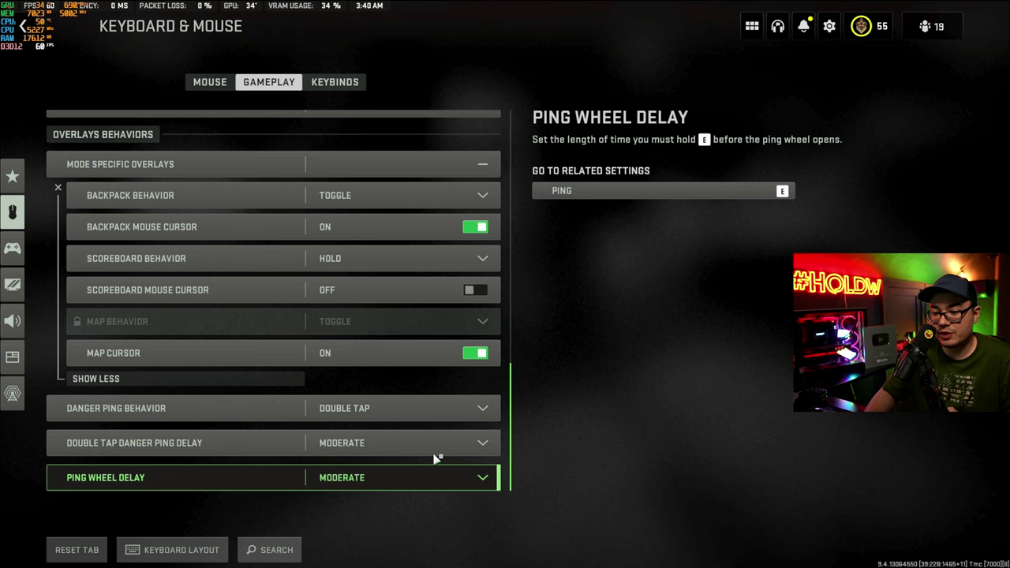
pyautogui.press('e')
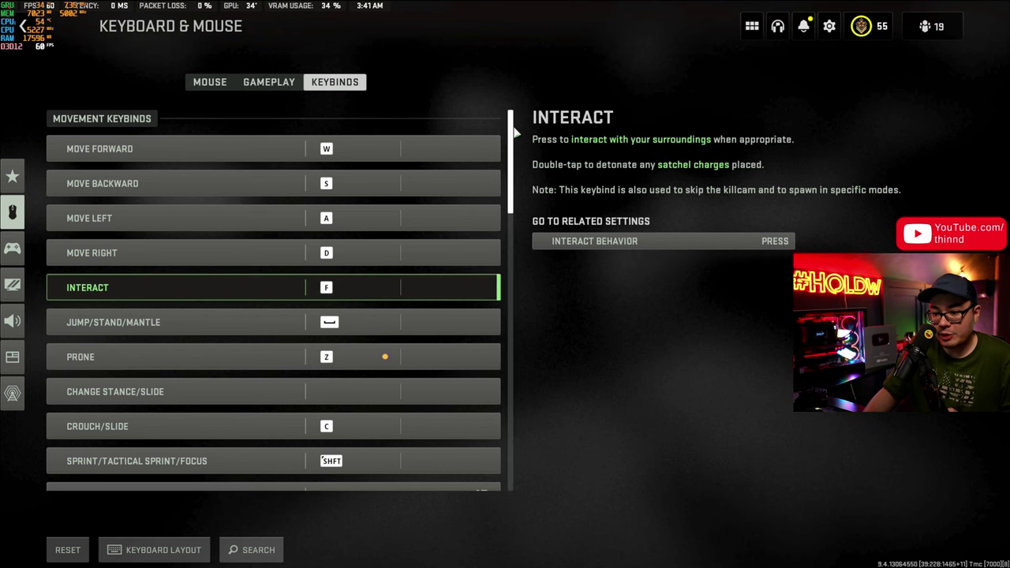
pyautogui.moveTo(511, 146); pyautogui.dragTo(511, 247)
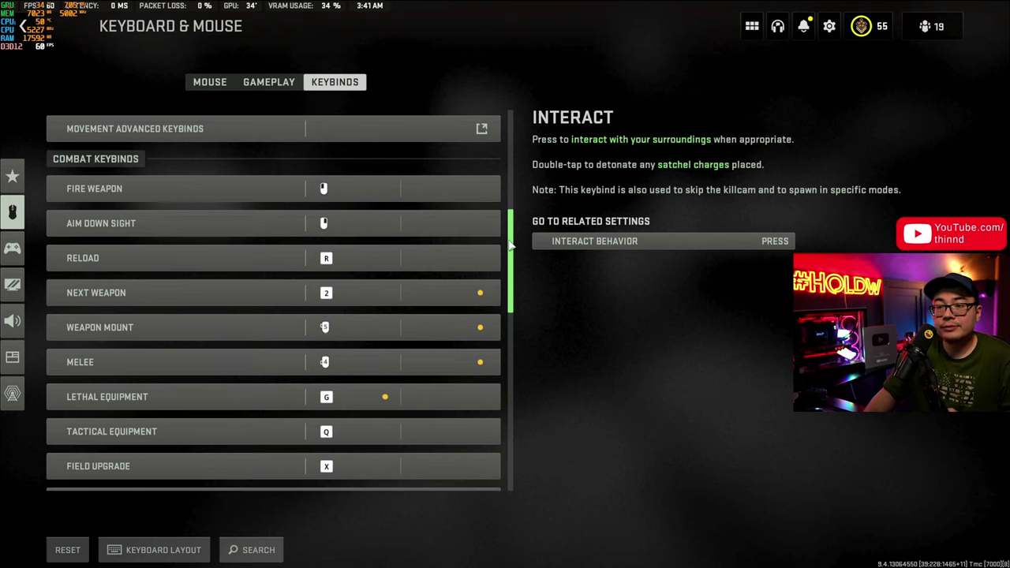
# - Open Movement Advanced Keybinds and review the Move, Stance, Parachute and View binds, e.g. Walk on CTRL
pyautogui.click(378, 127)
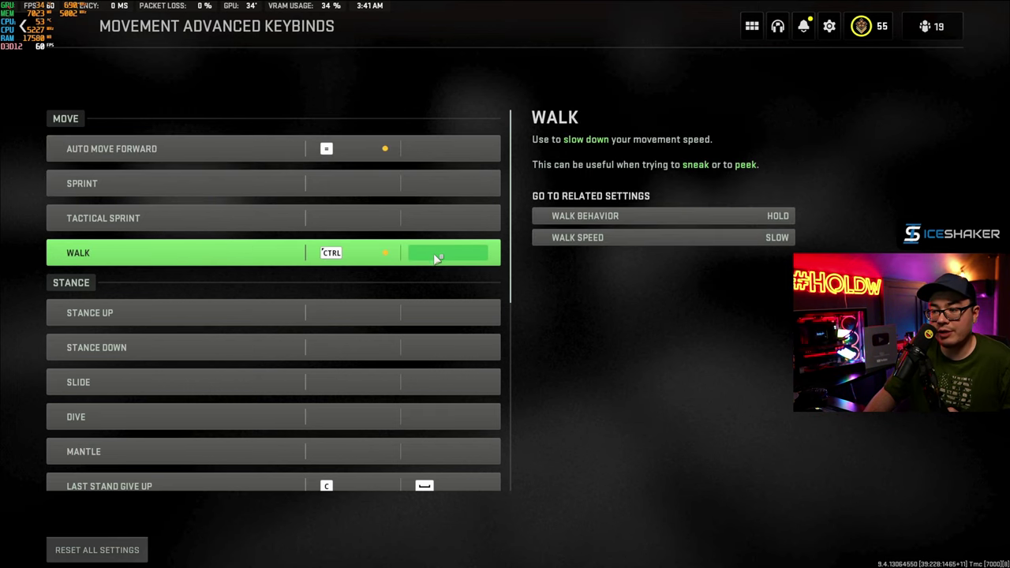
pyautogui.scroll(-1, 469, 267)
pyautogui.scroll(-1, 469, 267)
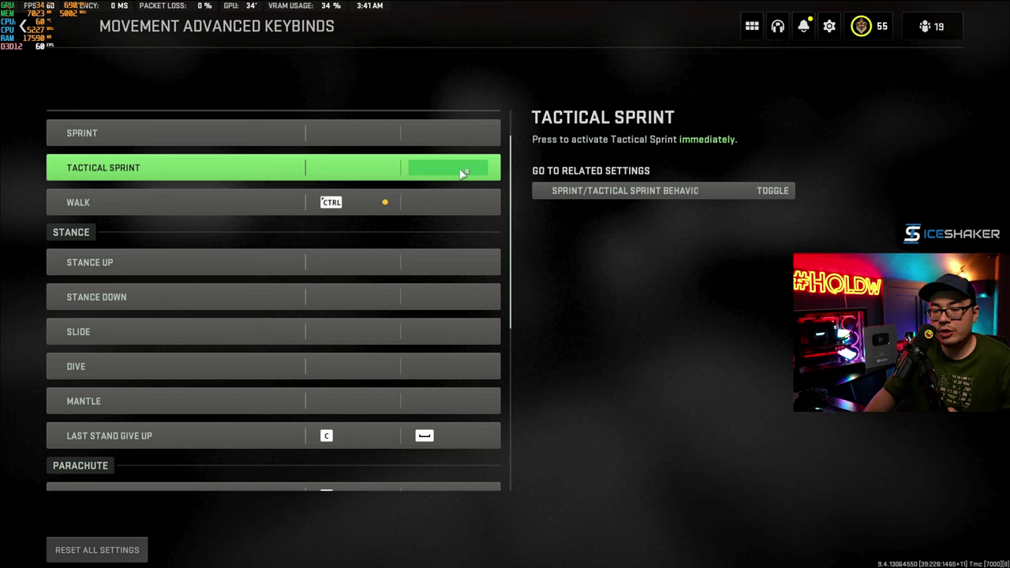
pyautogui.scroll(-3, 501, 229)
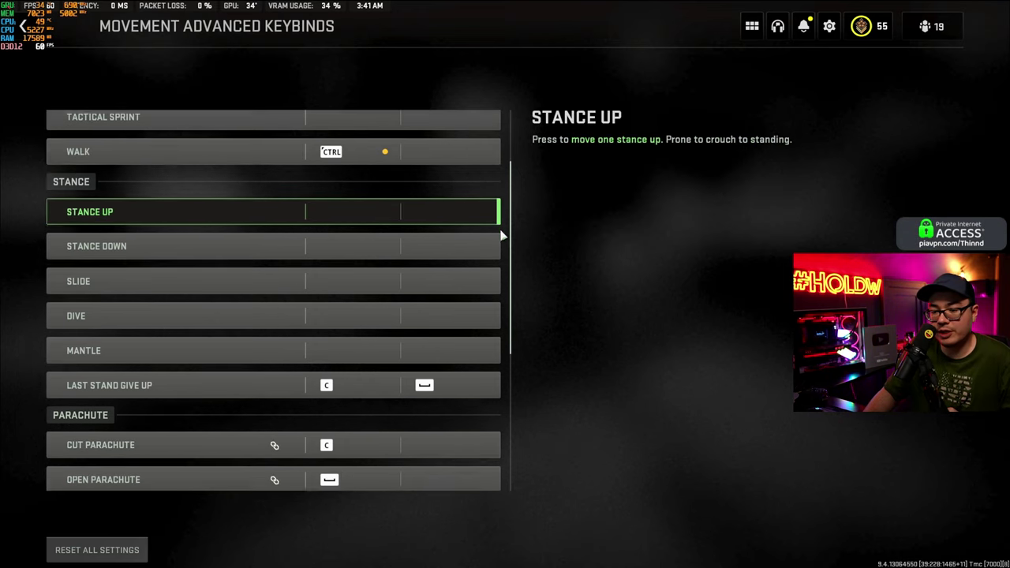
pyautogui.scroll(-3, 473, 355)
pyautogui.scroll(-2, 470, 379)
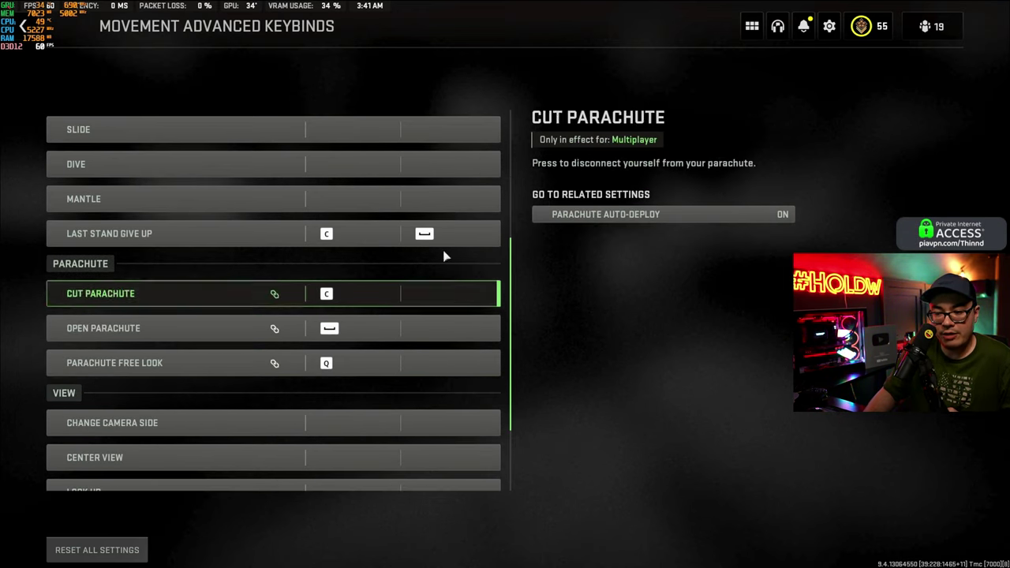
pyautogui.scroll(-5, 473, 293)
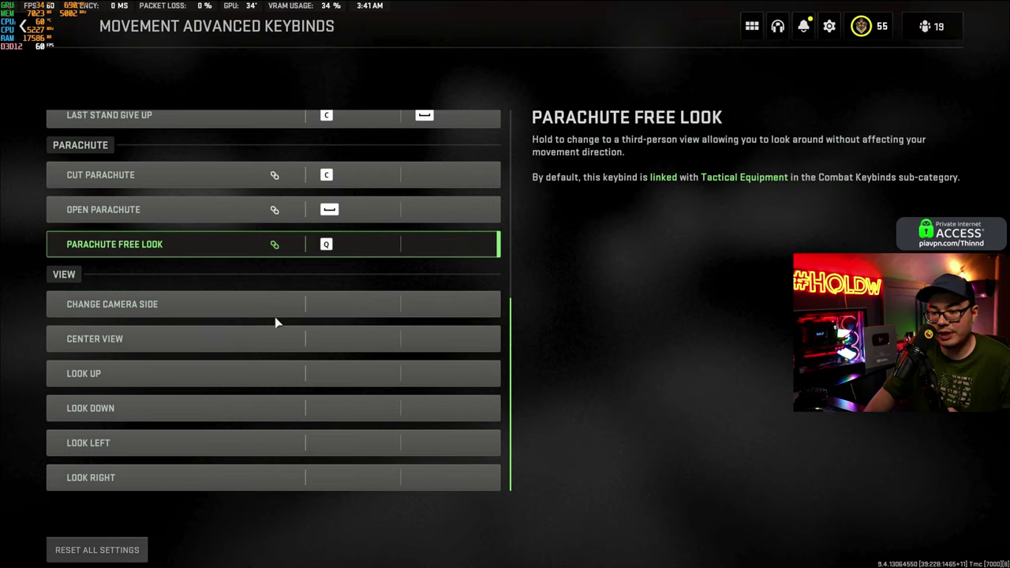
pyautogui.click(23, 26)
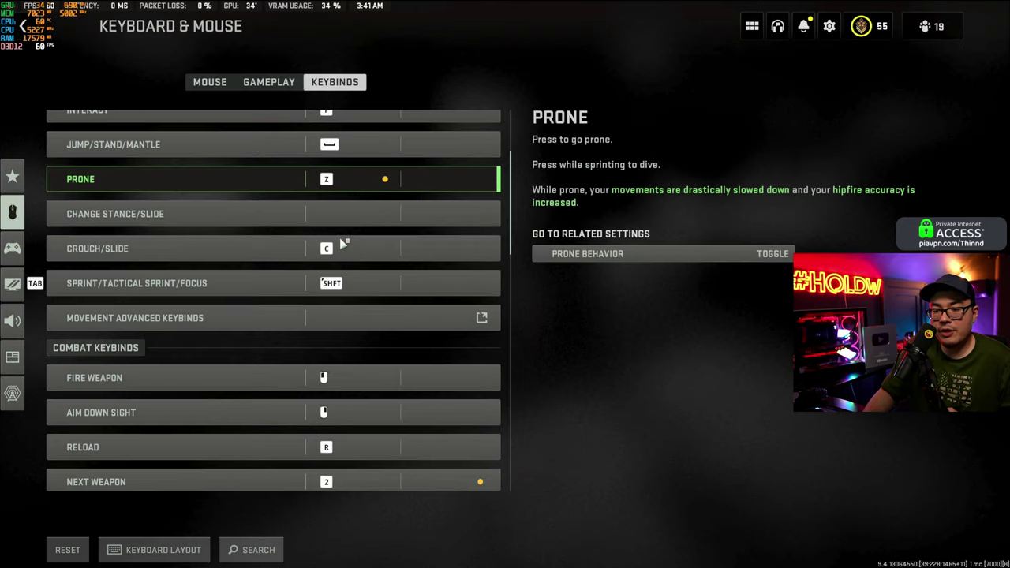
pyautogui.scroll(-6, 338, 237)
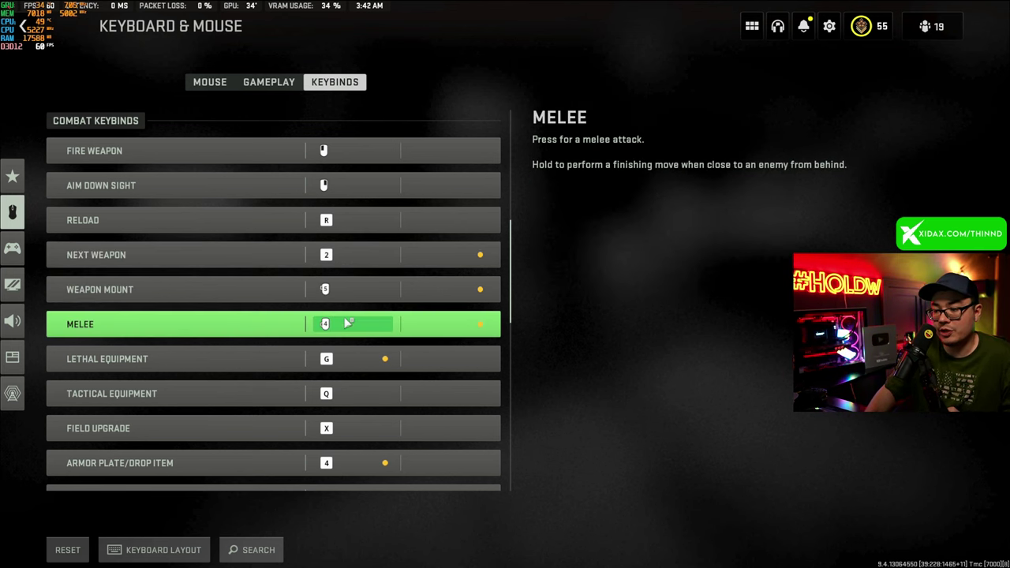
pyautogui.scroll(-1, 339, 325)
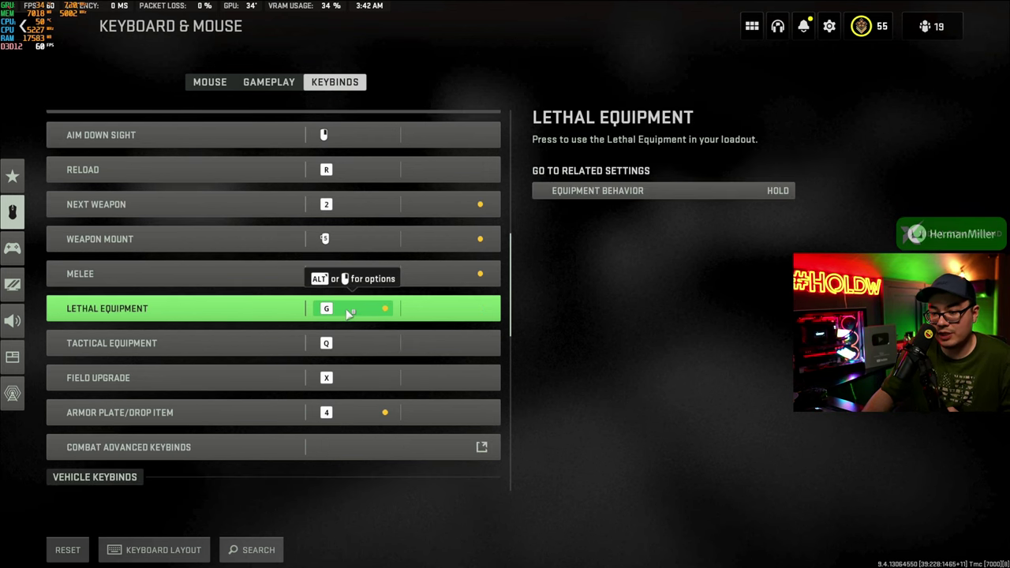
pyautogui.scroll(-1, 379, 312)
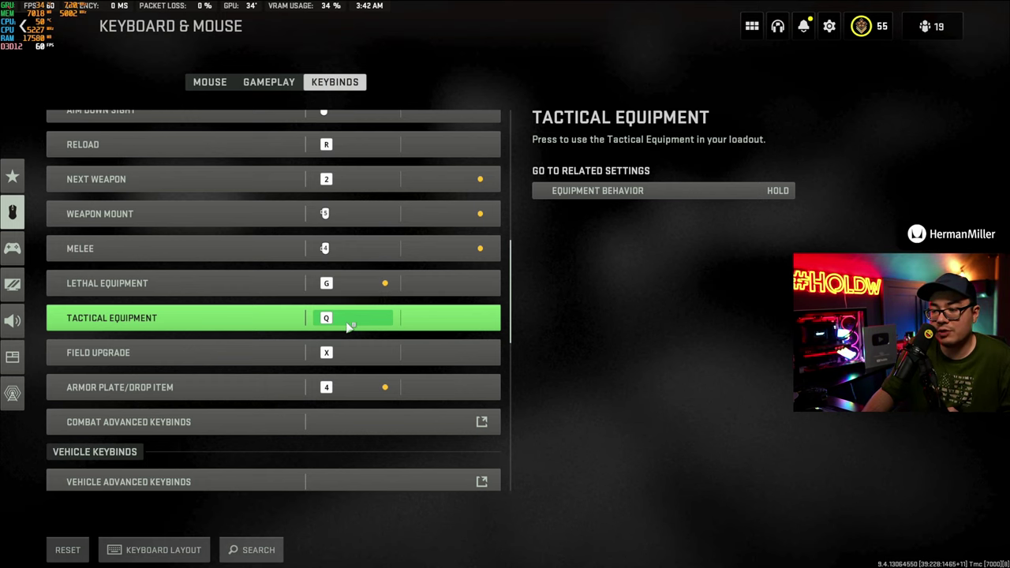
pyautogui.scroll(-2, 368, 365)
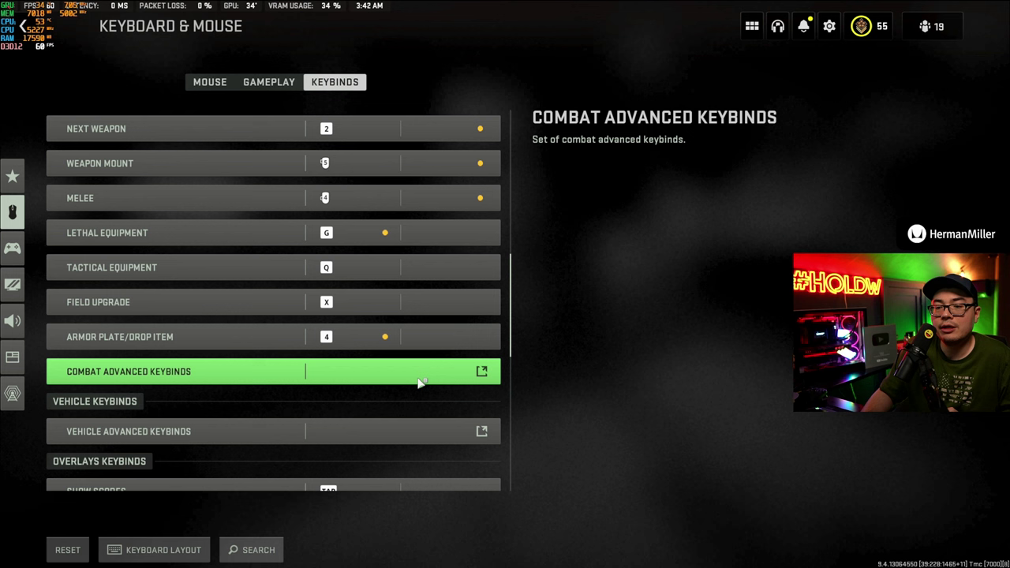
pyautogui.scroll(-1, 374, 339)
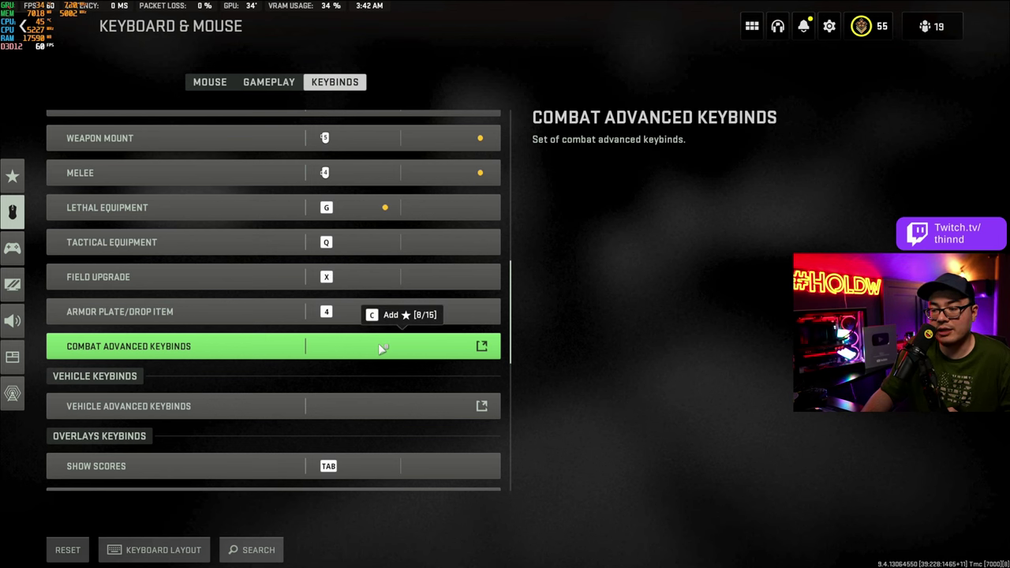
pyautogui.click(379, 348)
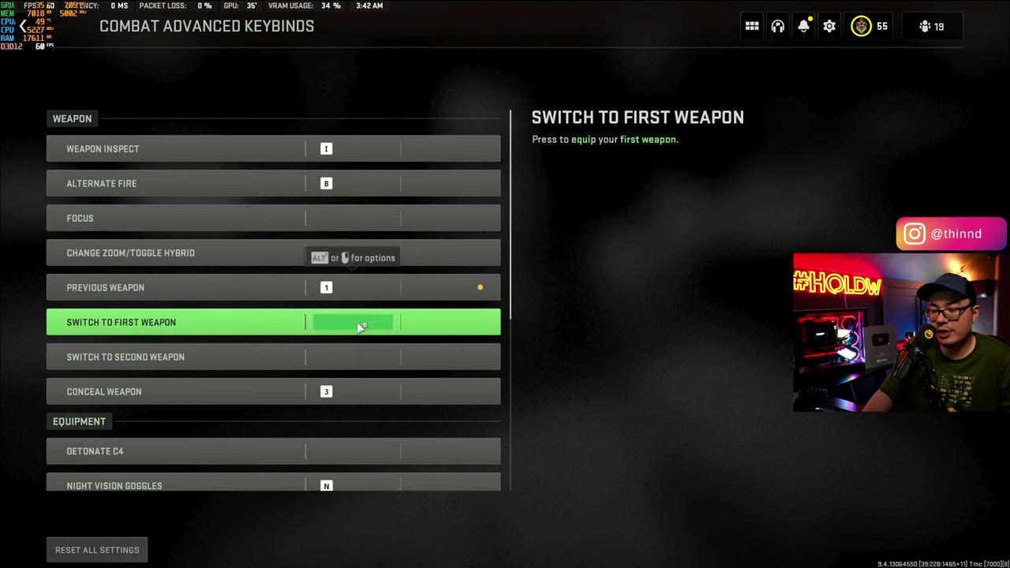
pyautogui.scroll(-1, 371, 316)
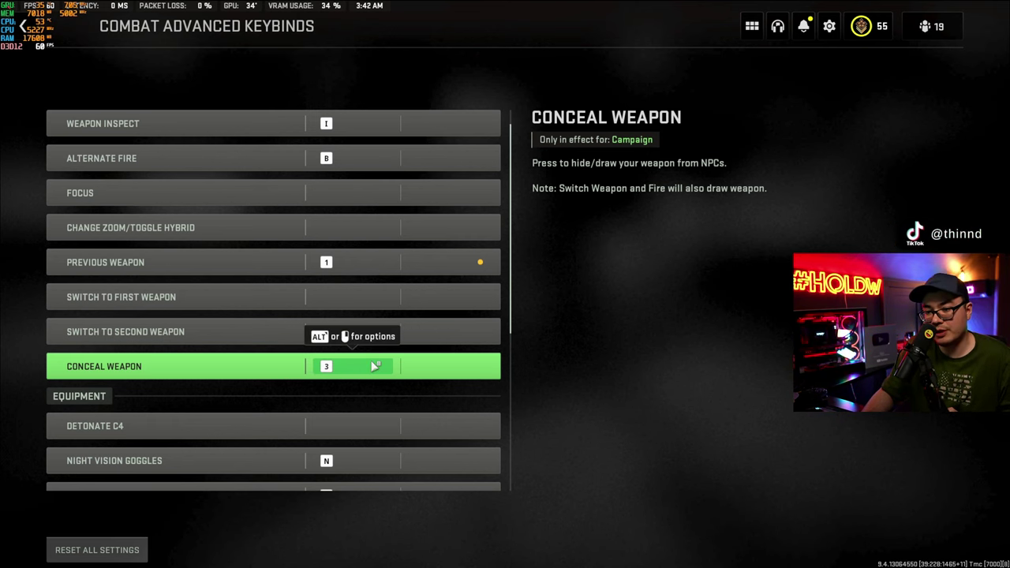
pyautogui.scroll(-6, 388, 367)
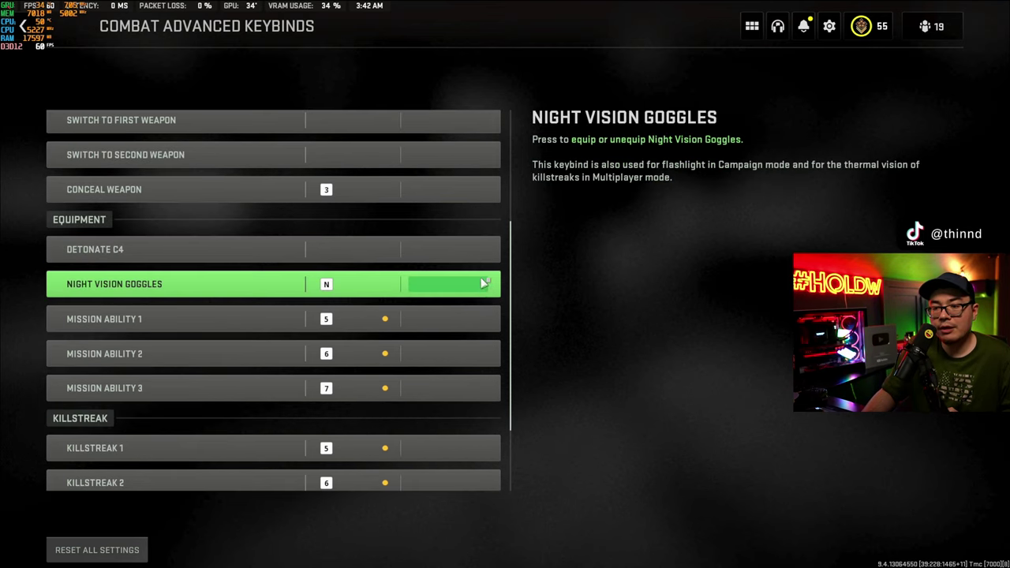
pyautogui.scroll(-1, 435, 225)
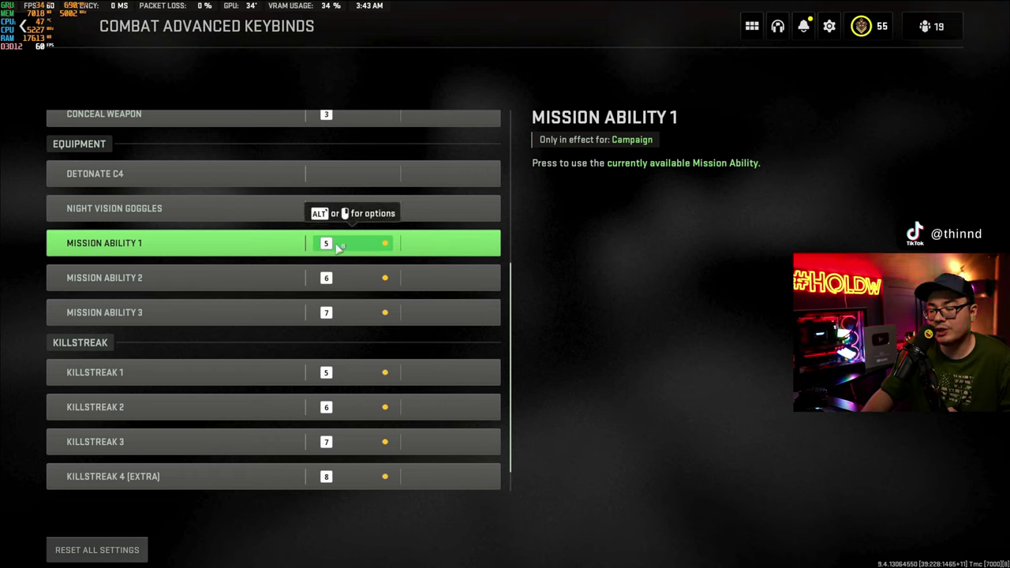
pyautogui.scroll(-1, 345, 246)
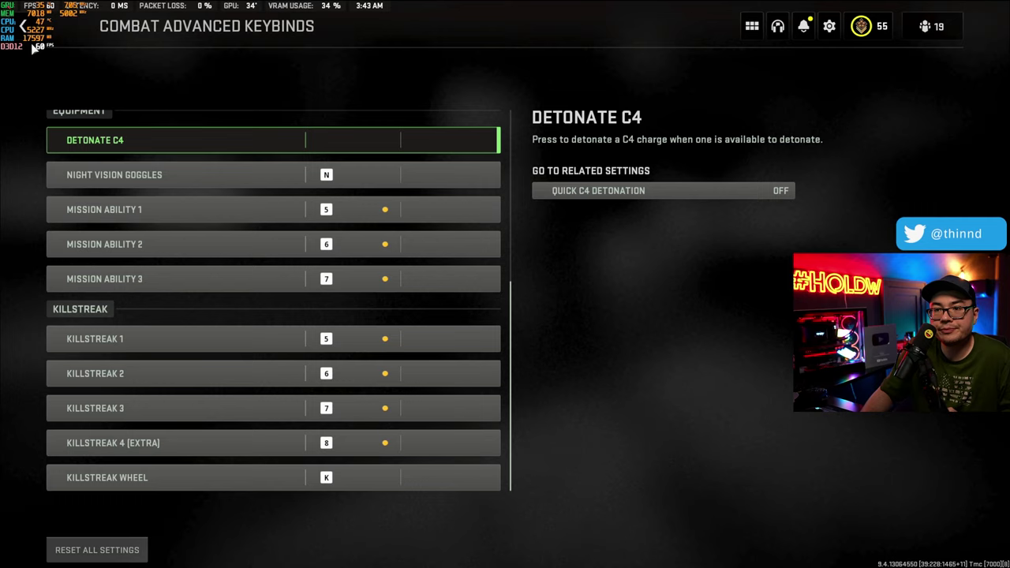
pyautogui.press('Escape')
pyautogui.scroll(-2, 352, 266)
# - Open Vehicle Advanced Keybinds, scroll through ground and air binds, and drag back to the top
pyautogui.click(191, 199)
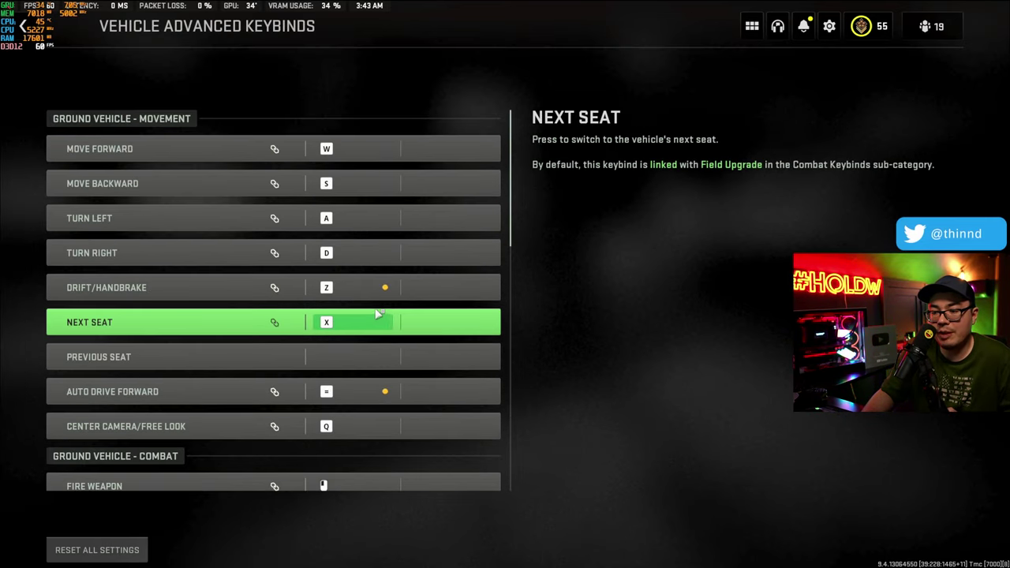
pyautogui.scroll(-6, 391, 355)
pyautogui.scroll(-13, 414, 327)
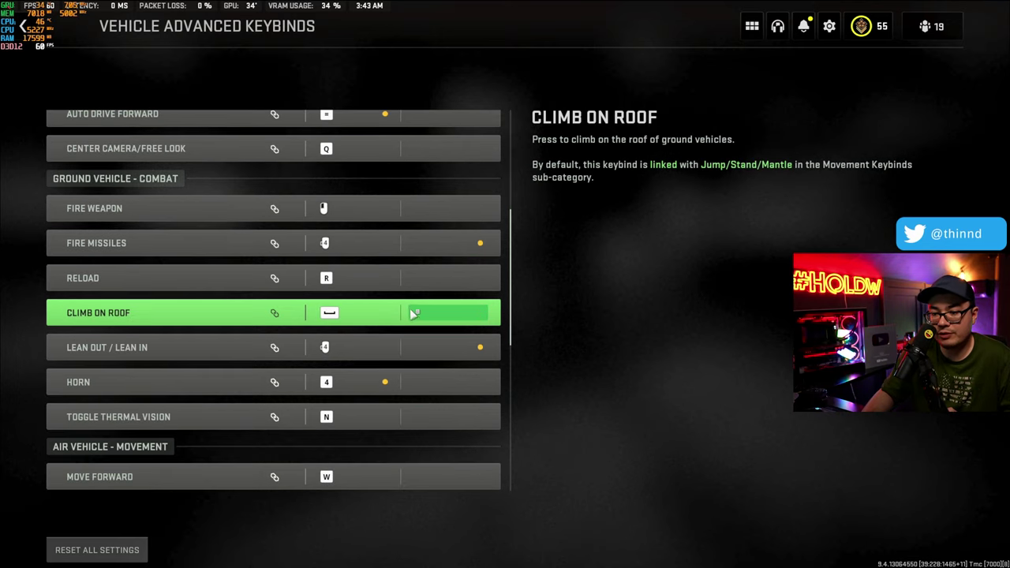
pyautogui.scroll(-1, 408, 314)
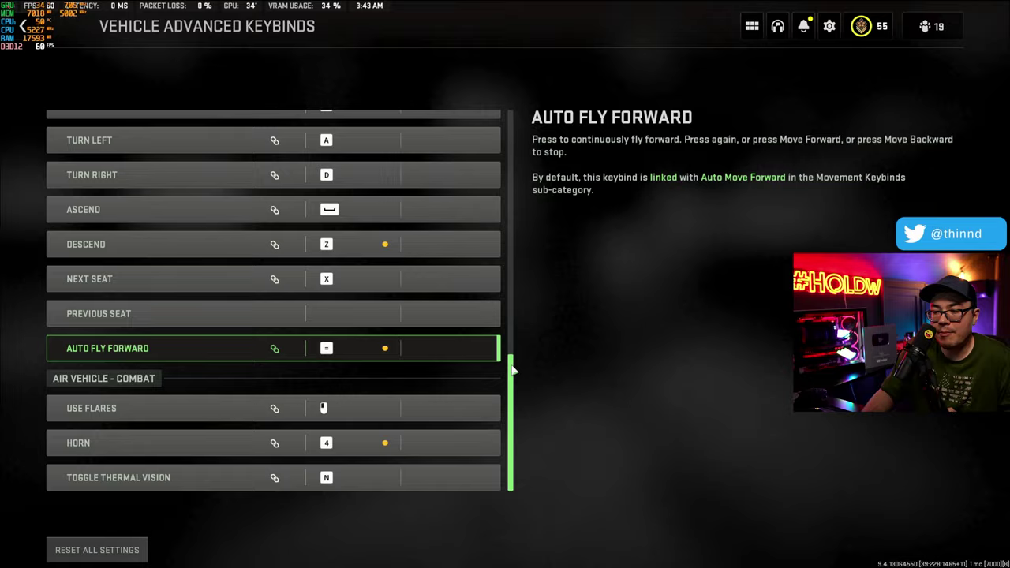
pyautogui.moveTo(513, 371); pyautogui.dragTo(513, 112)
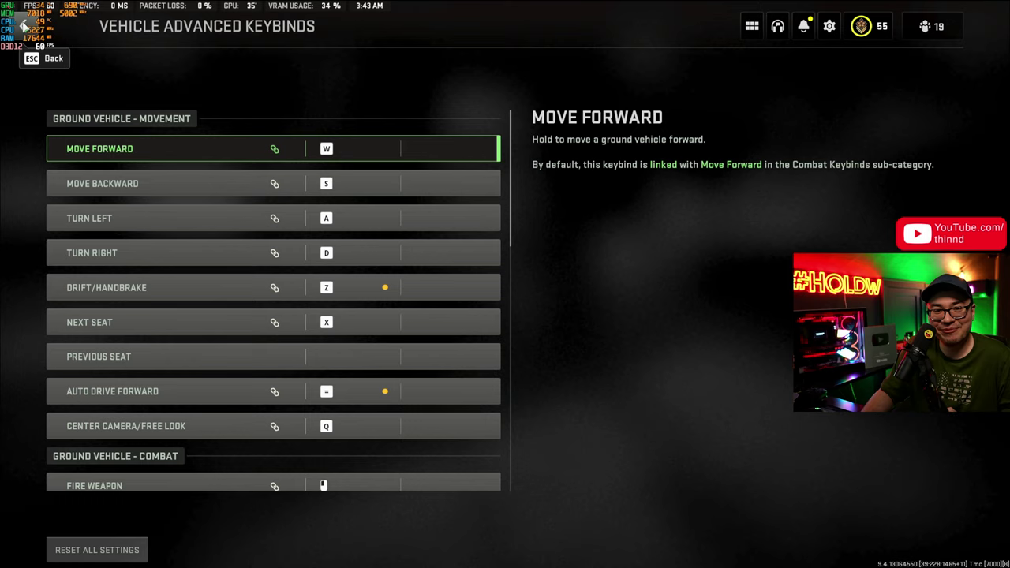
# - Go back to the main Keybinds list and expand the binds for loadouts 2 through 10
pyautogui.press('Escape')
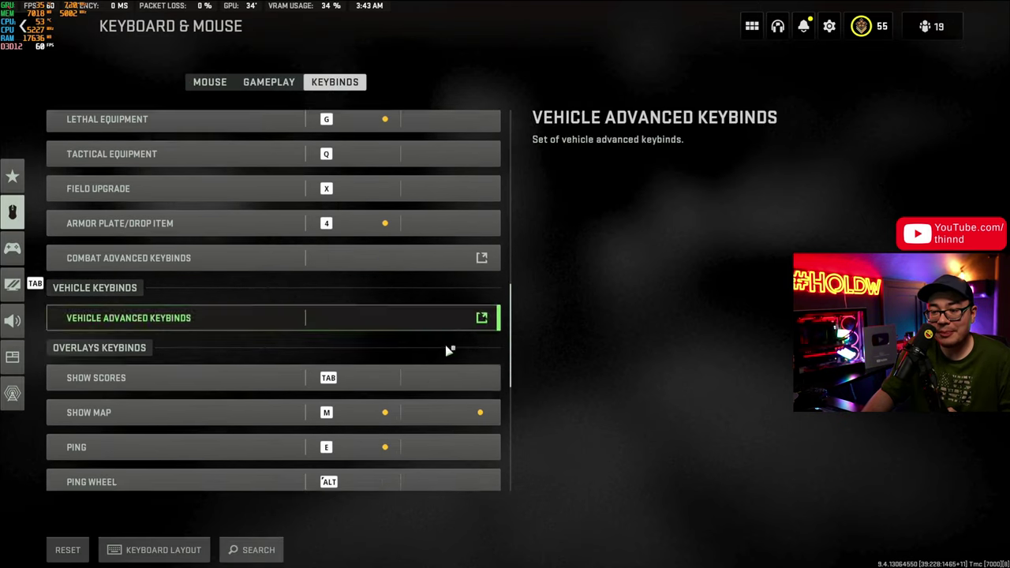
pyautogui.scroll(-5, 447, 350)
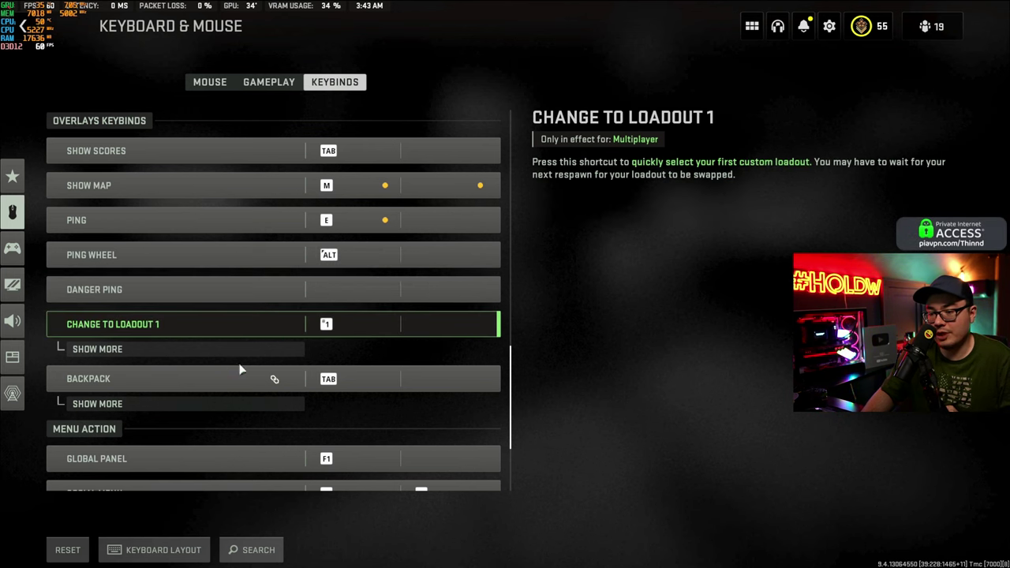
pyautogui.click(203, 350)
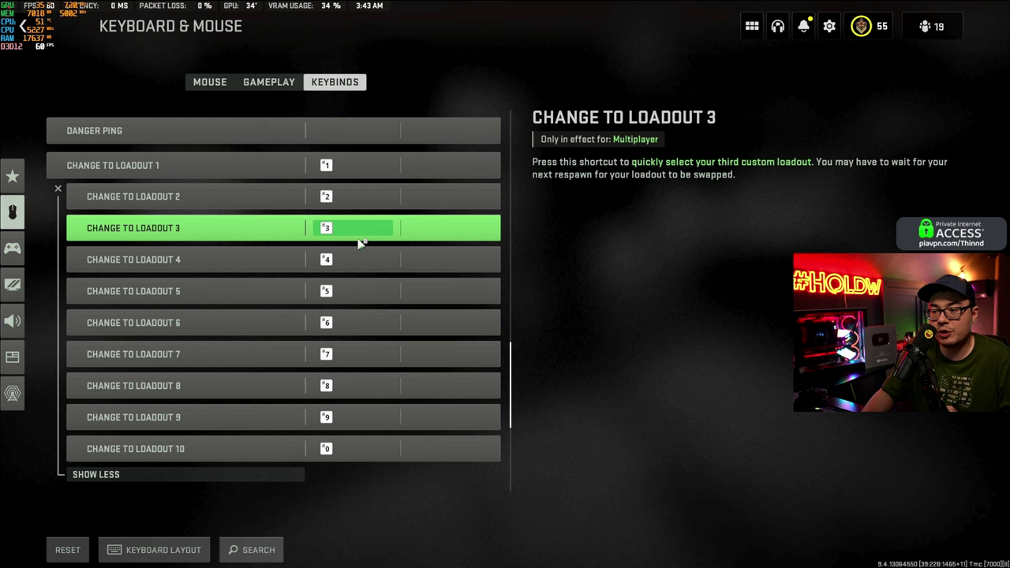
# - Expand the Backpack drop, next and previous item binds, then scroll down to the menu actions
pyautogui.scroll(-2, 354, 237)
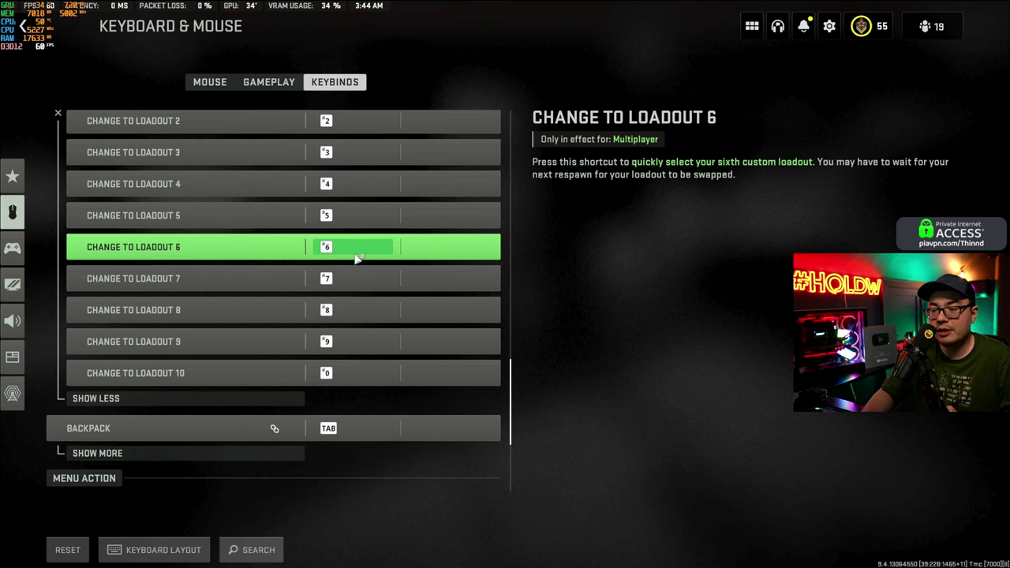
pyautogui.scroll(-5, 355, 260)
pyautogui.click(214, 328)
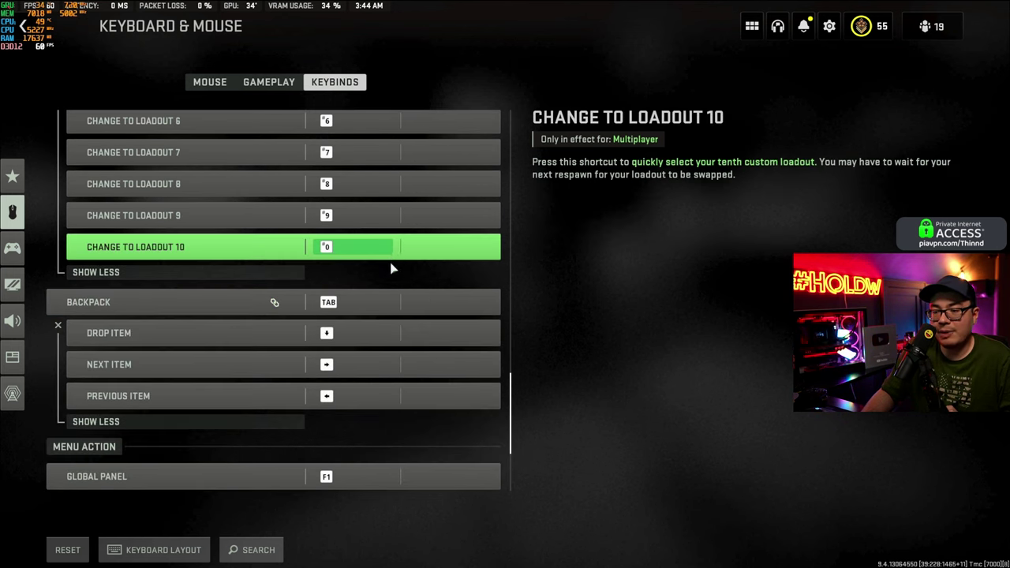
pyautogui.scroll(-2, 348, 277)
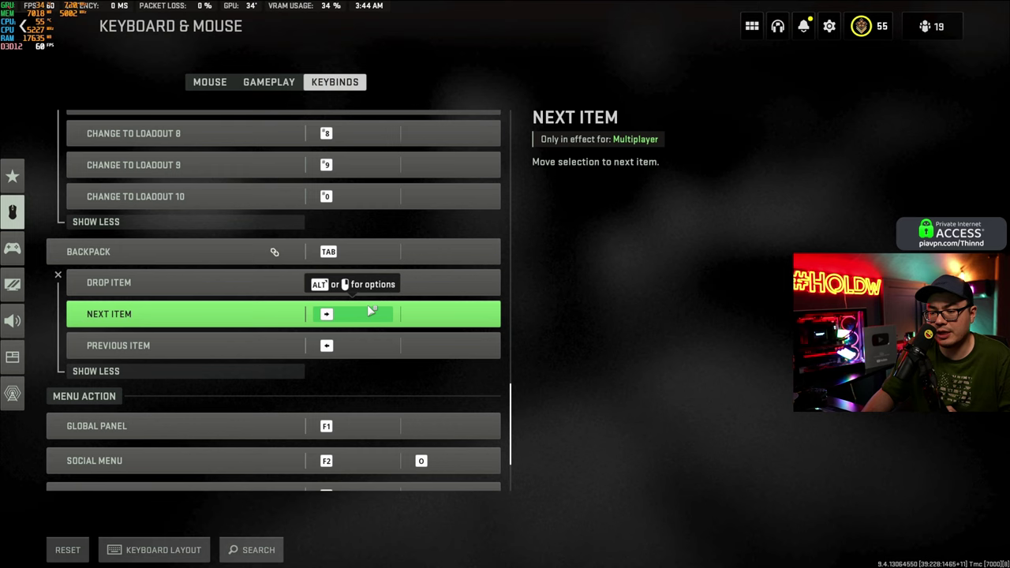
pyautogui.scroll(-3, 371, 312)
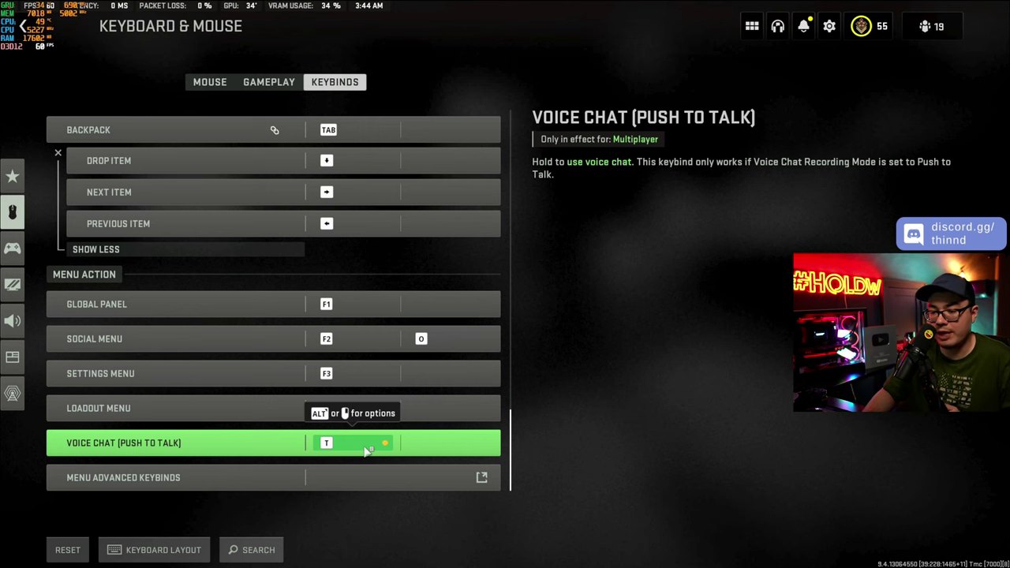
# - Open Menu Advanced Keybinds and scroll through its shortcut and navigation binds
pyautogui.click(366, 468)
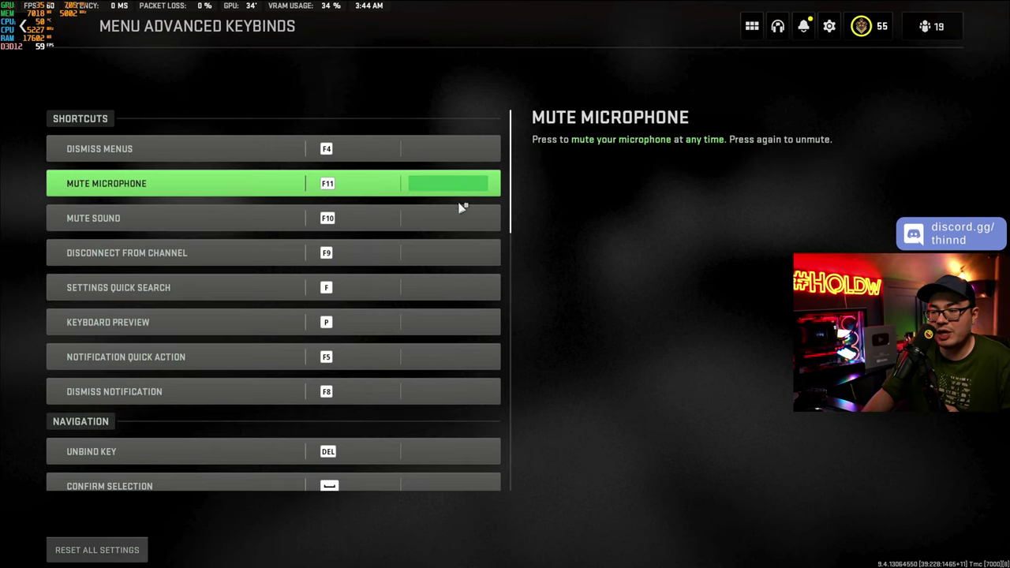
pyautogui.scroll(-1, 476, 251)
pyautogui.scroll(-3, 473, 249)
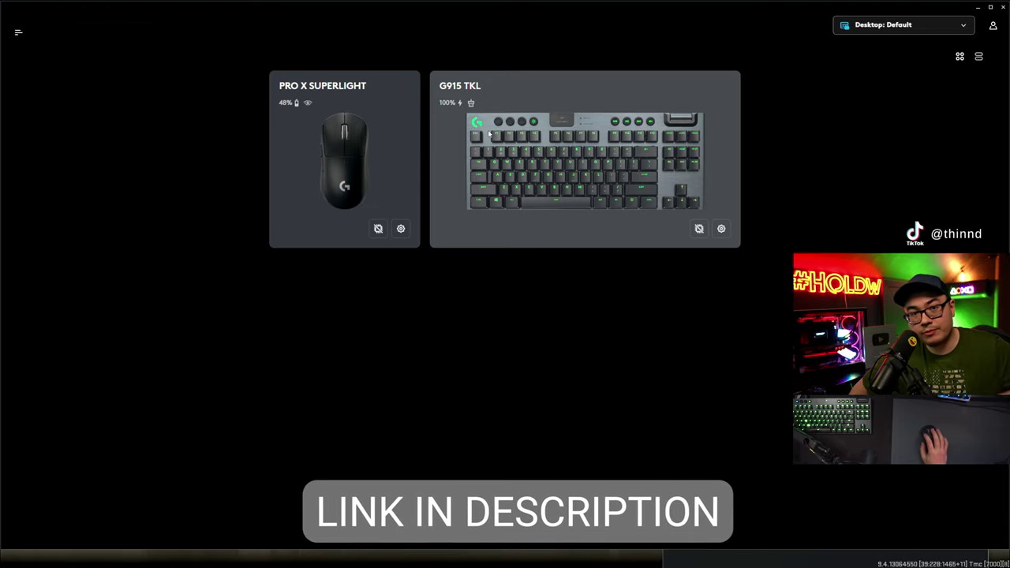
# - Select the PRO X SUPERLIGHT mouse card to show its Sensitivity (DPI) page
pyautogui.click(413, 183)
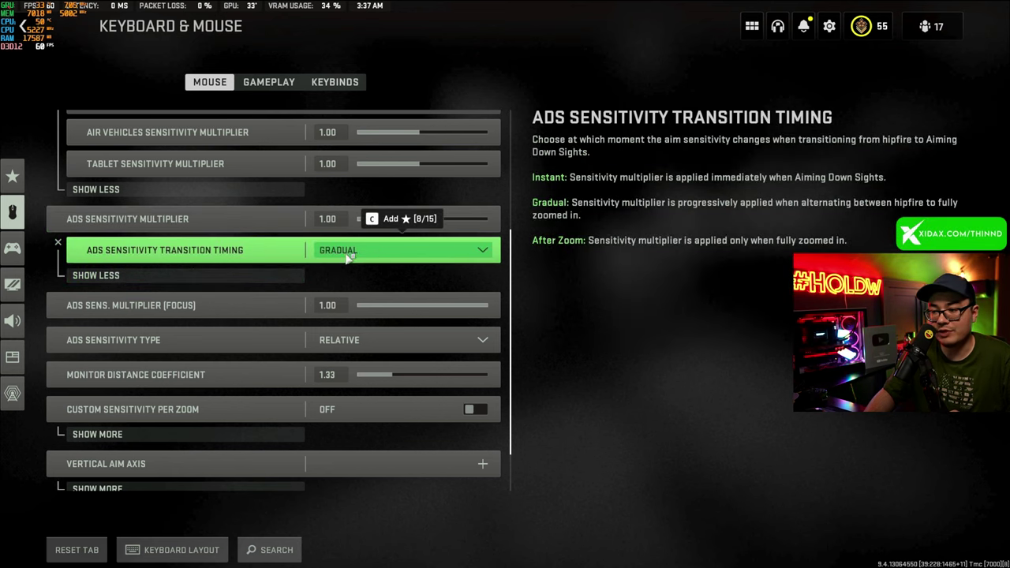
# - Scroll the Mouse tab and expand Custom Sensitivity Per Zoom to list the per-zoom multipliers, all at 1.00
pyautogui.scroll(-2, 410, 257)
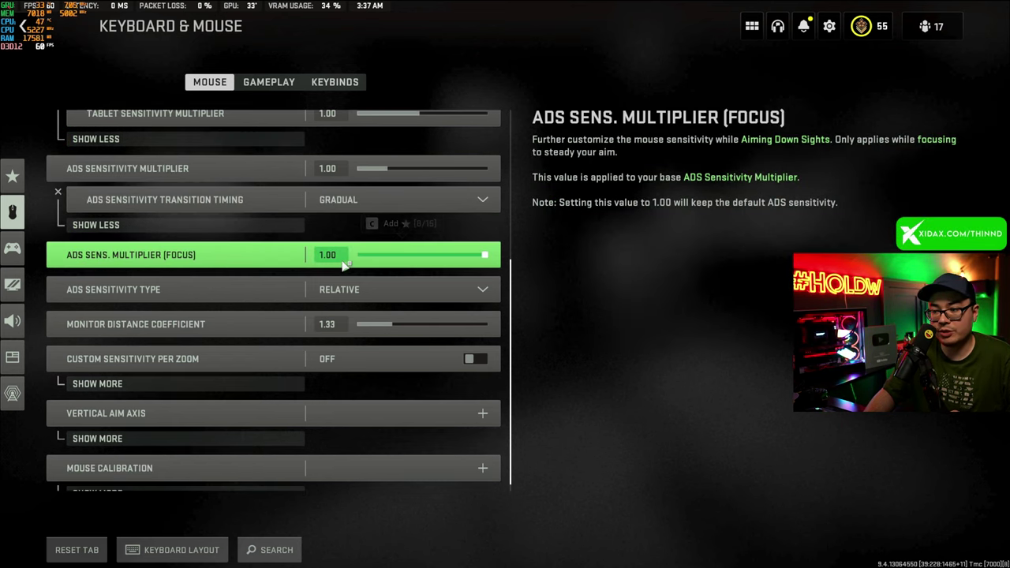
pyautogui.scroll(-1, 371, 273)
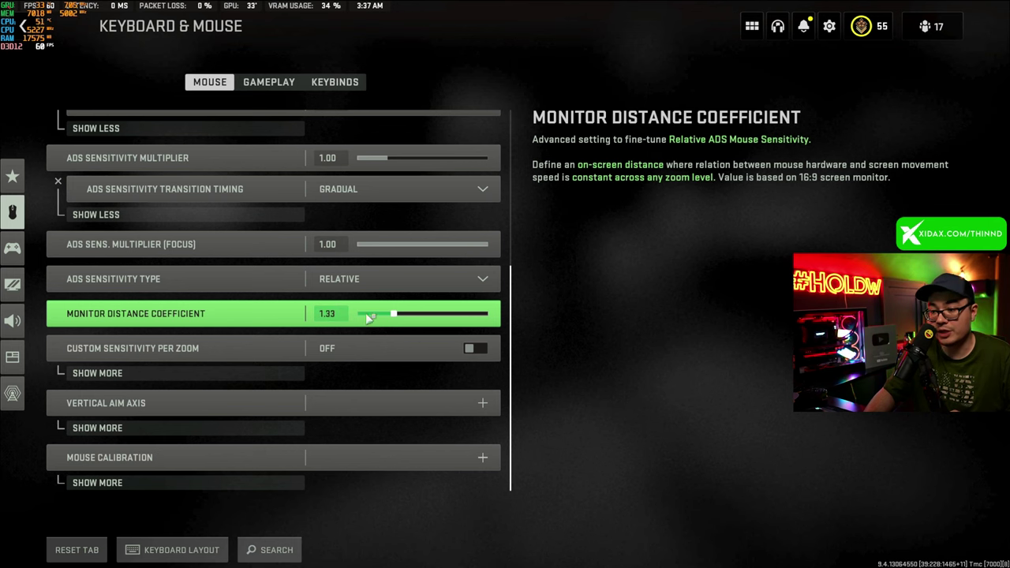
pyautogui.click(284, 373)
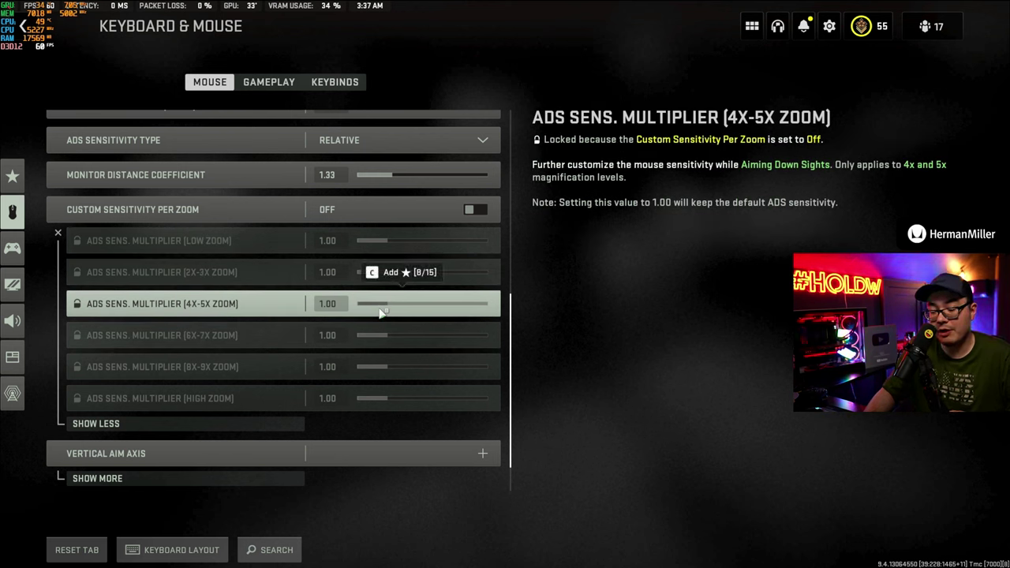
# - Expand Mouse Calibration: acceleration 0.00, filtering 0, smoothing Off, wheel delay 80
pyautogui.scroll(-1, 430, 271)
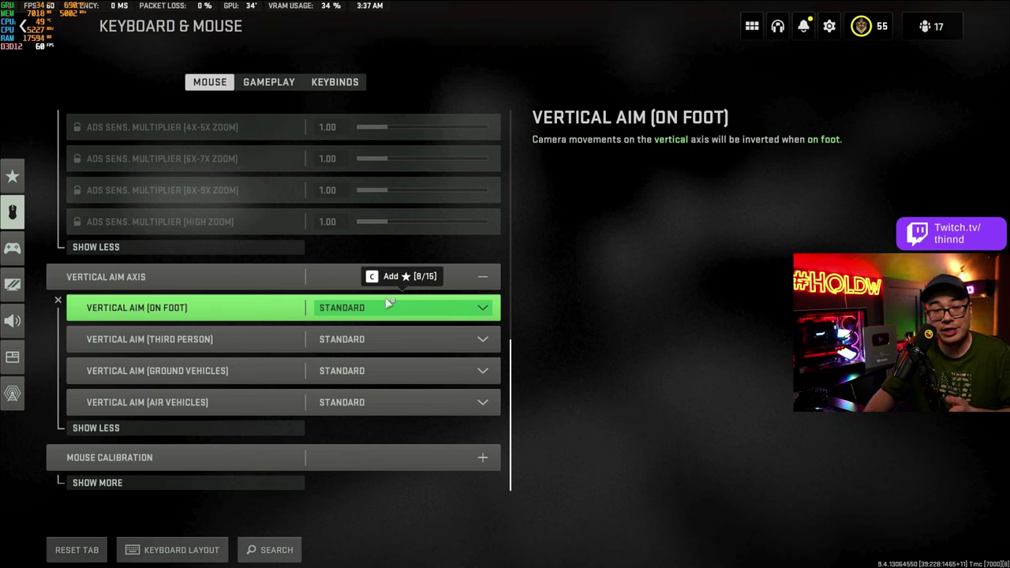
pyautogui.click(236, 457)
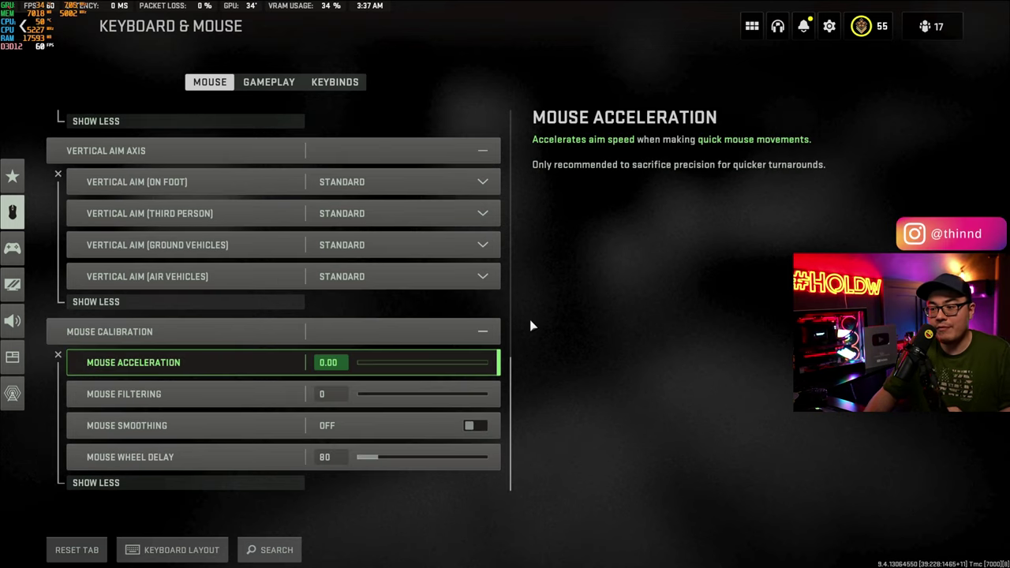